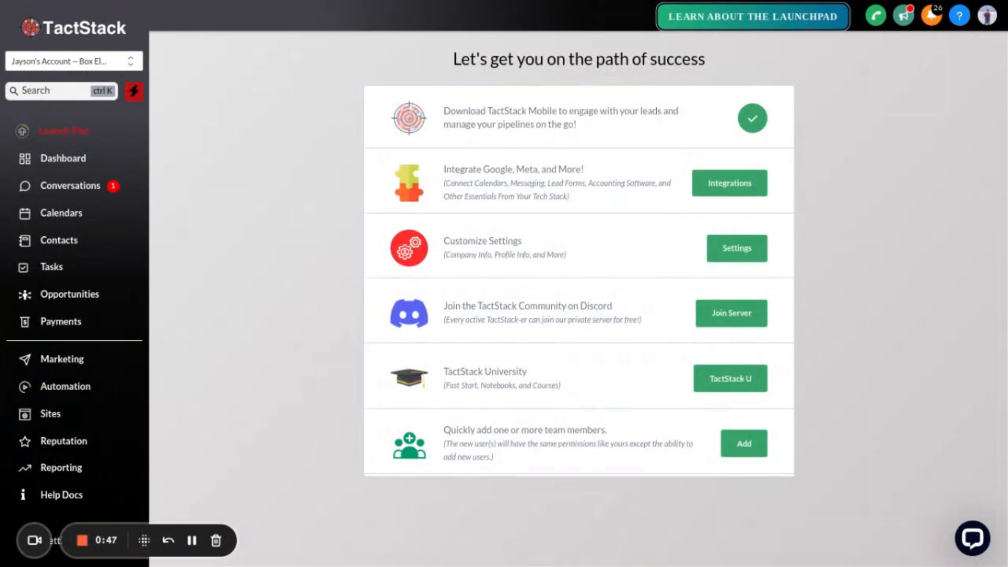
Create a new automation workflow from the "Recipe - Fast 5 Lite" template.
click(91, 391)
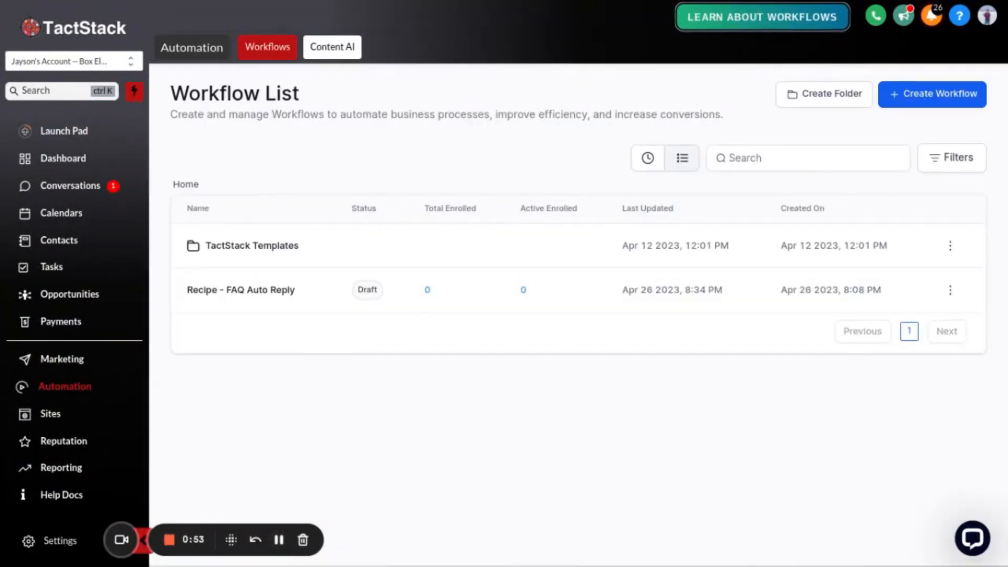
click(924, 102)
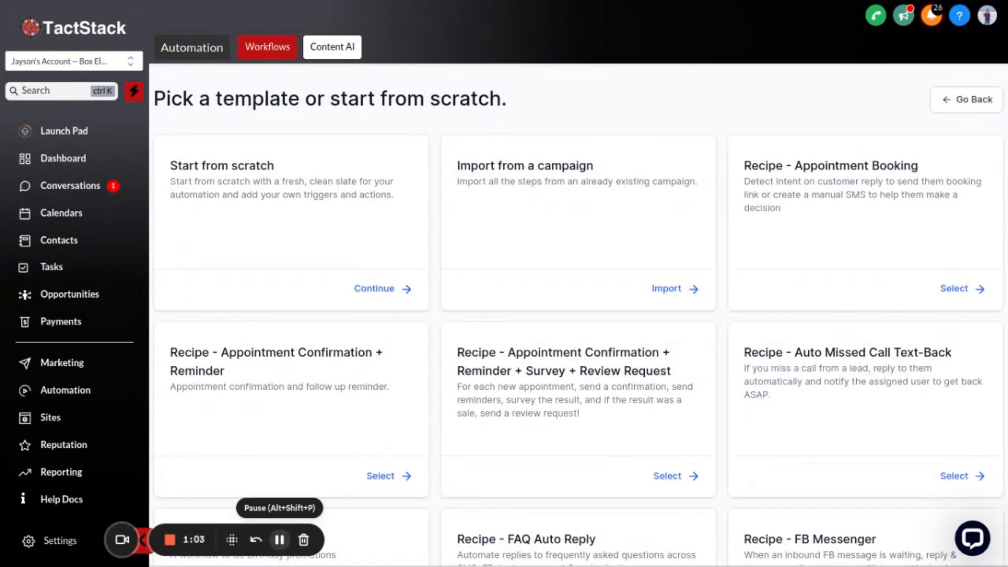
scroll(284, 315, down, 8)
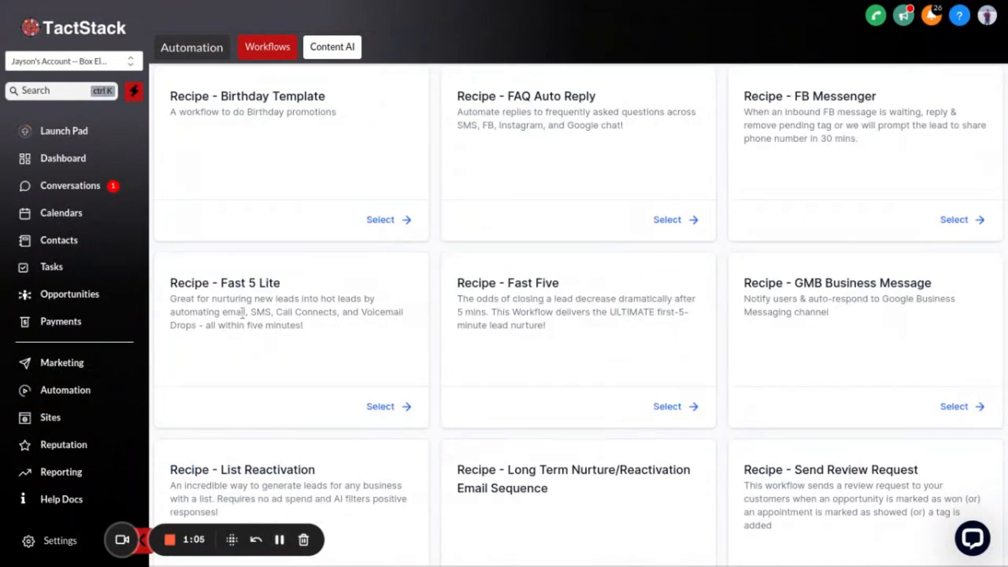
click(383, 407)
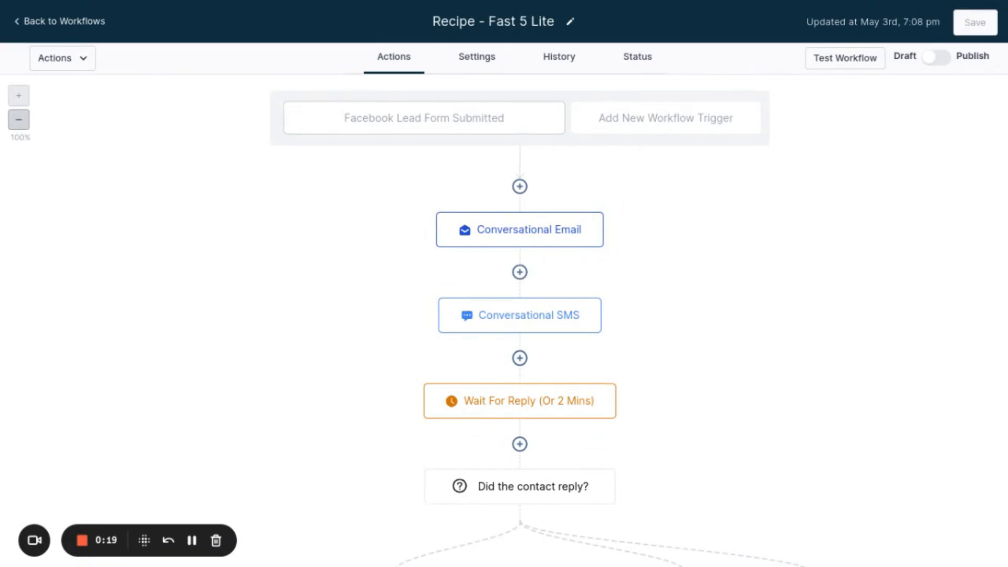
Review the Conversational Email action's sender, subject and message text with its contact first-name placeholder, and save the action.
click(509, 235)
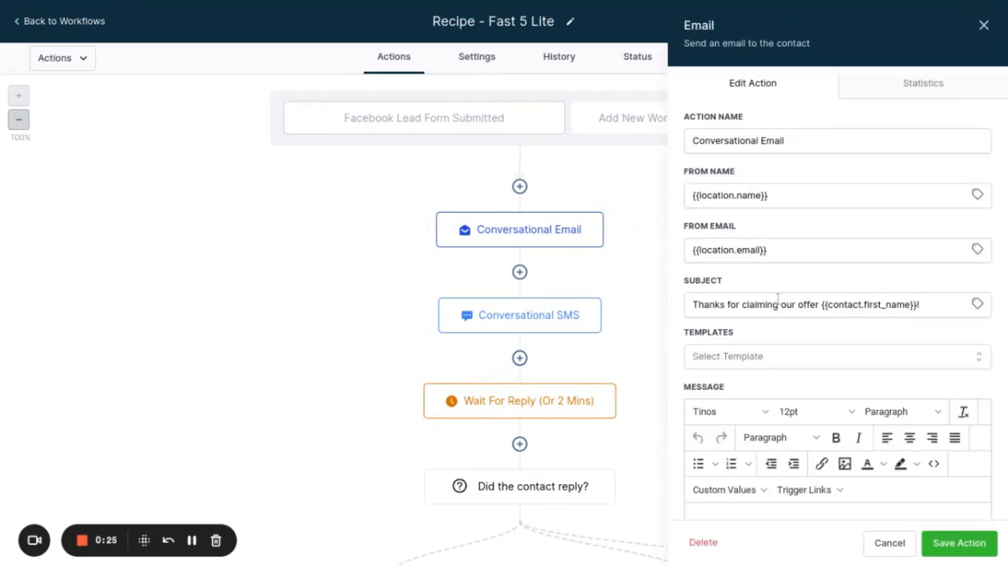
scroll(794, 304, down, 1)
scroll(787, 302, down, 3)
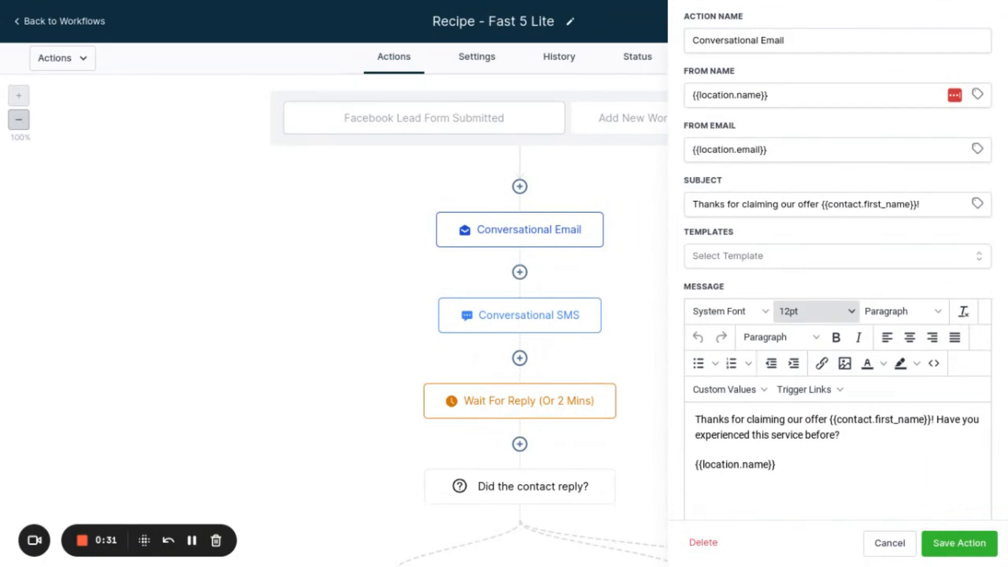
drag(873, 422, 932, 429)
click(885, 468)
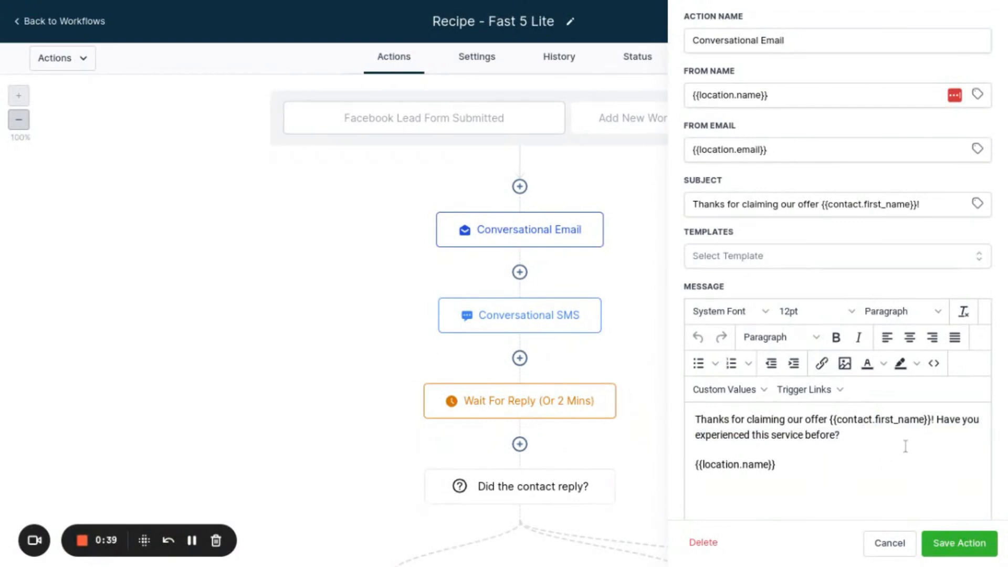
click(958, 556)
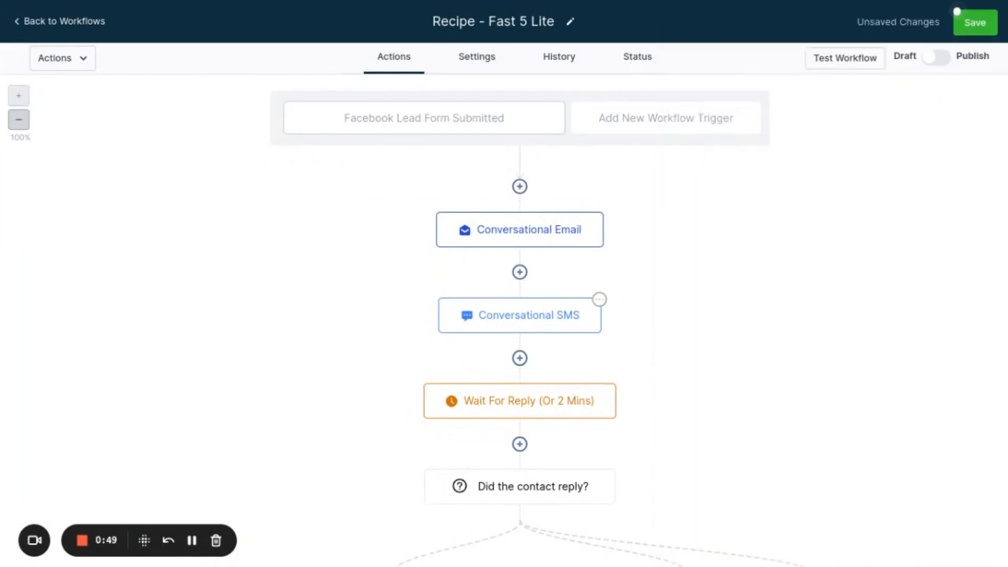
Review the message of the Conversational SMS action and save the action.
click(555, 330)
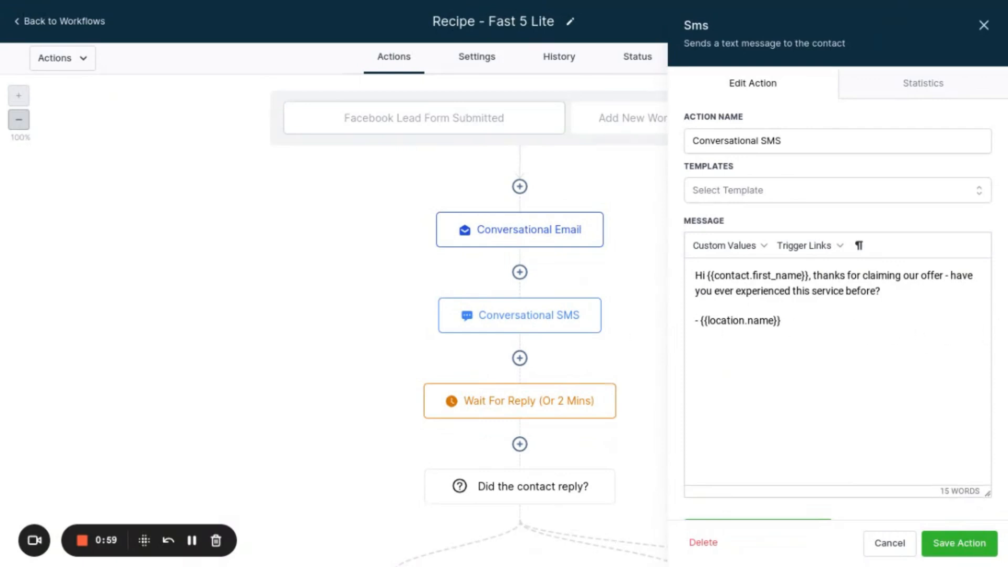
click(950, 548)
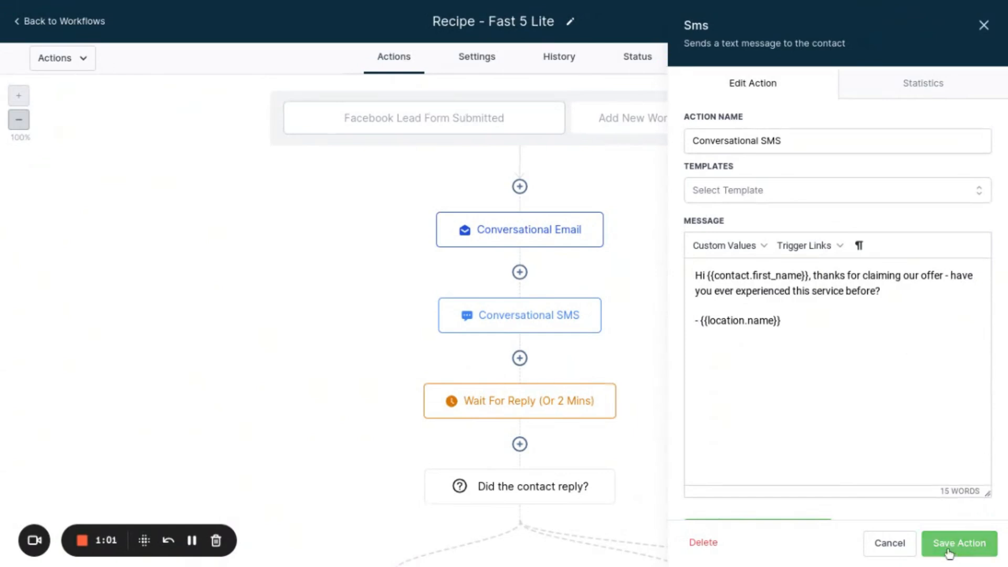
click(956, 543)
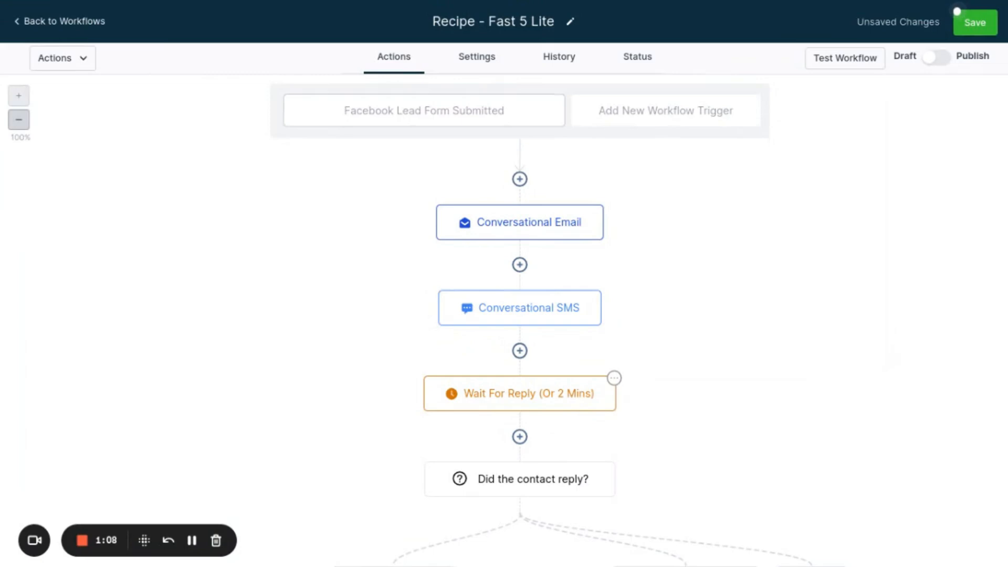
Review the reply and timeout settings of the Wait For Reply action and the "Did the contact reply?" condition.
click(573, 410)
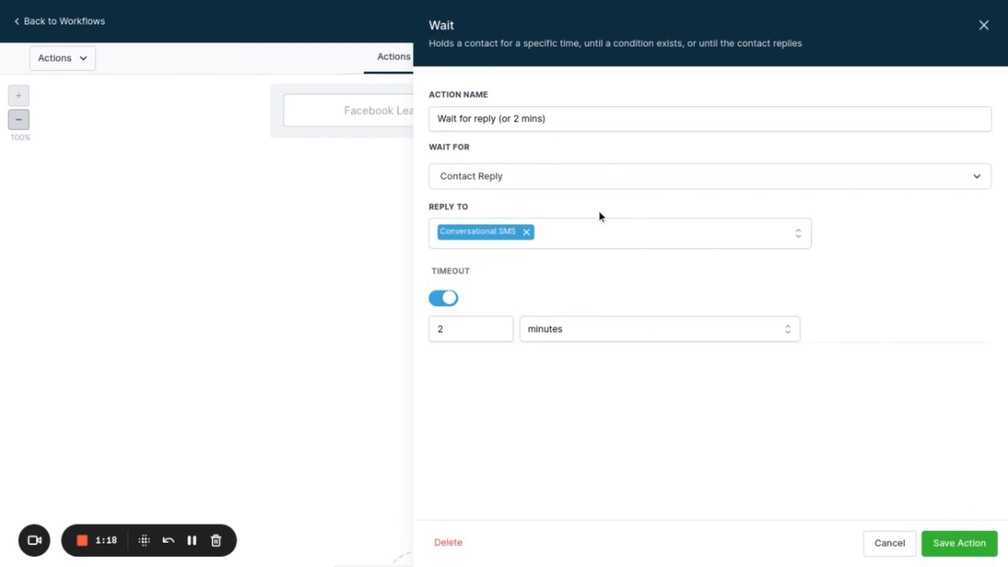
click(191, 541)
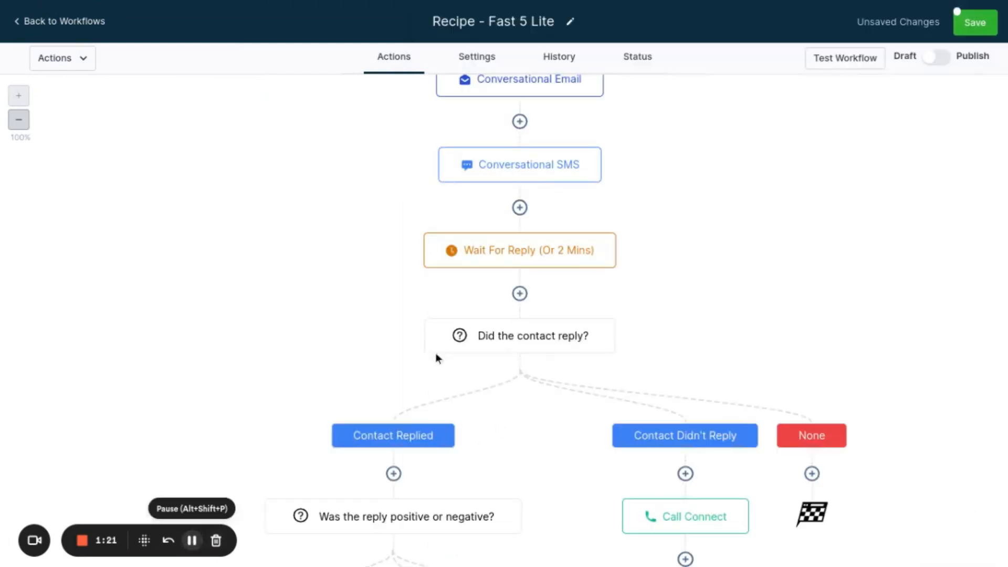
click(494, 352)
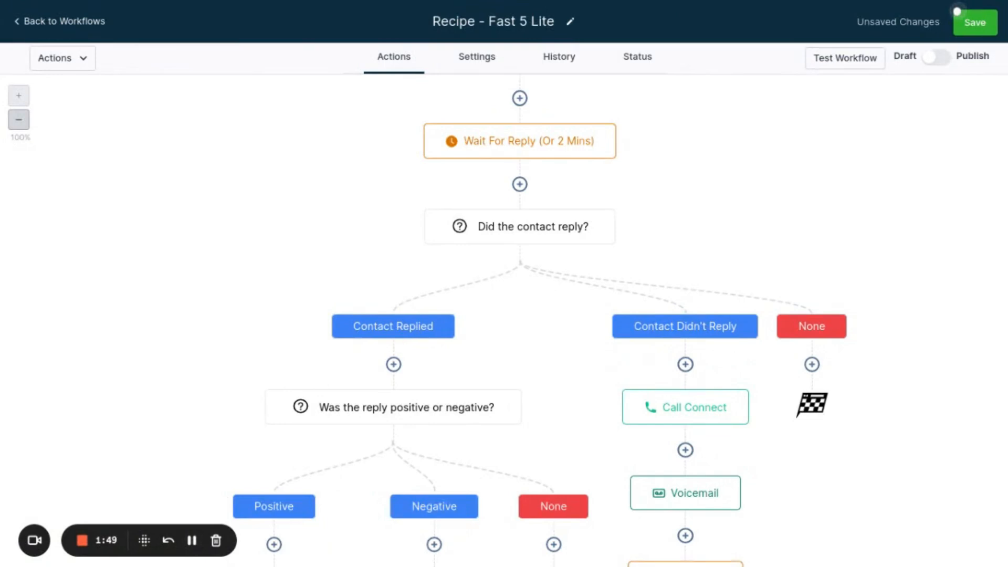
Examine the Positive and Negative branch segments of the "Was the reply positive or negative?" condition.
click(389, 412)
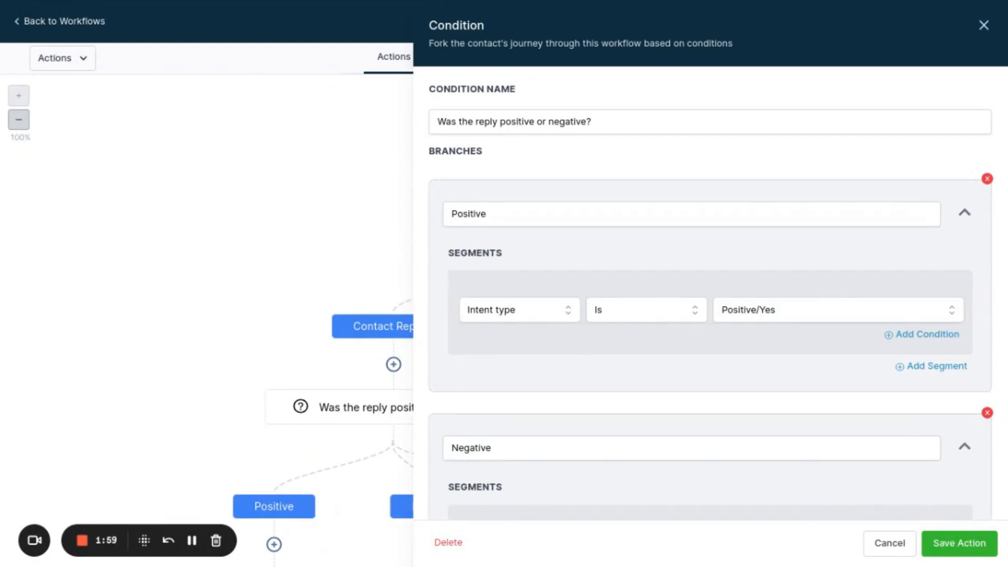
scroll(600, 352, down, 3)
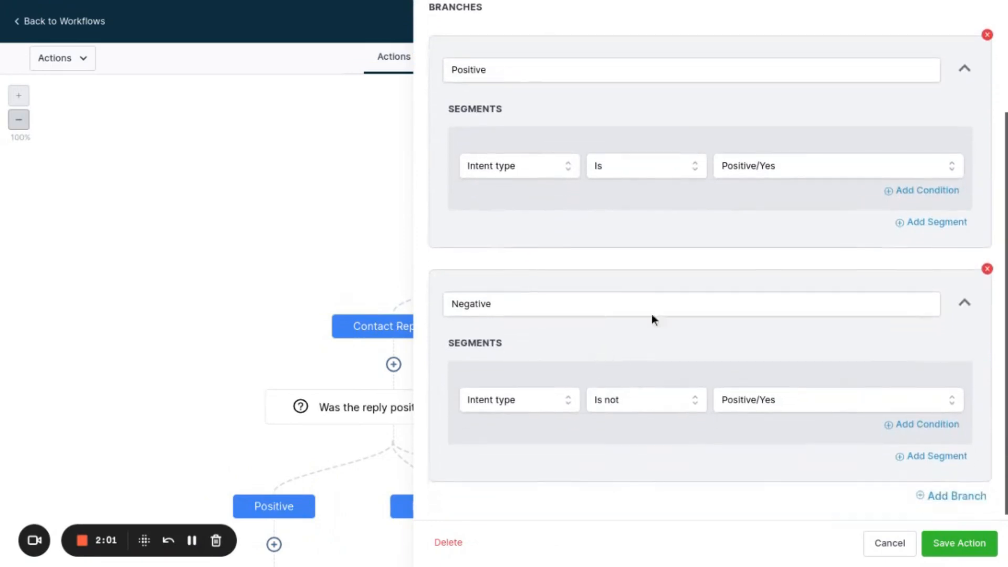
scroll(725, 439, down, 1)
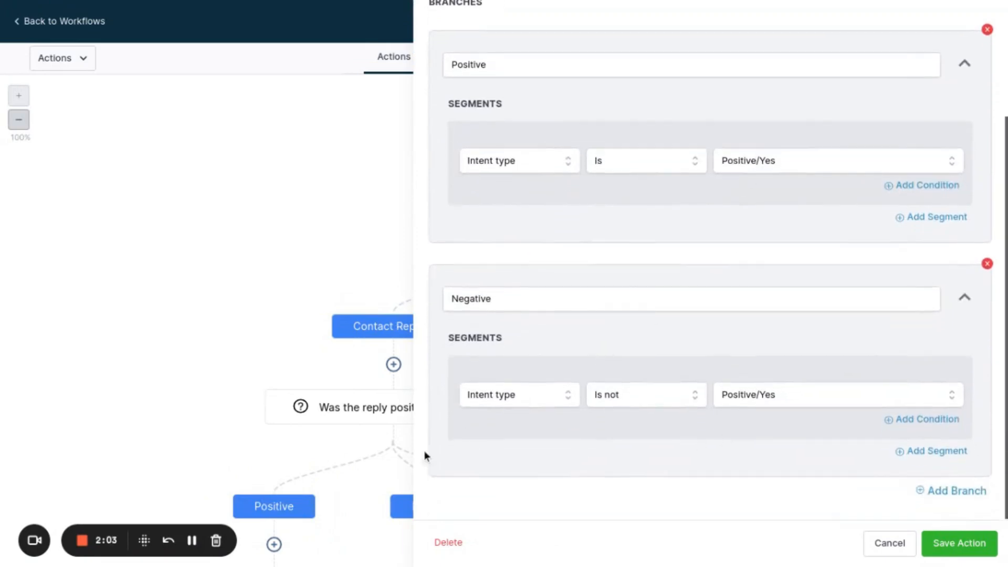
click(192, 542)
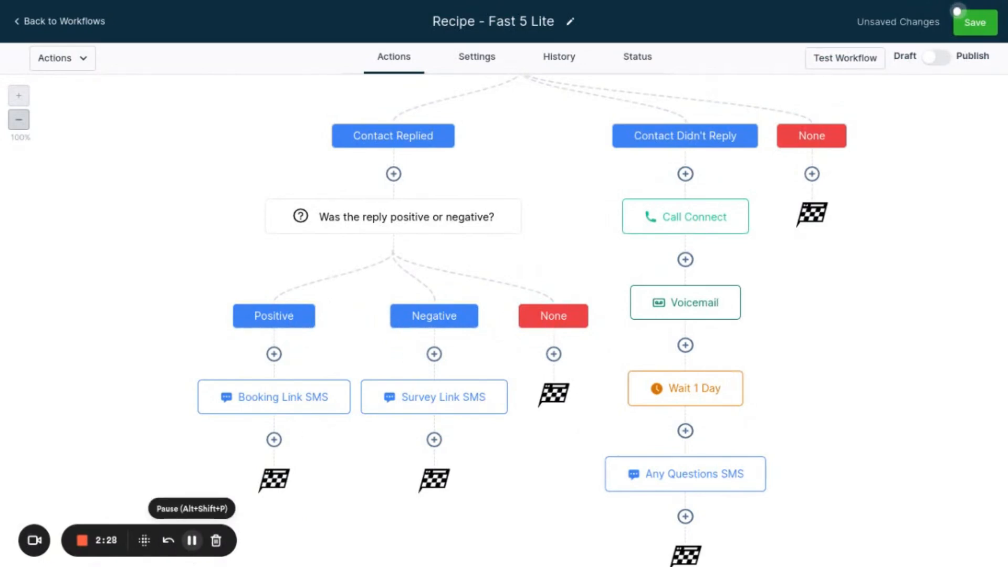
Review the messages of the Booking Link SMS and Survey Link SMS actions under the Positive and Negative branches.
click(272, 404)
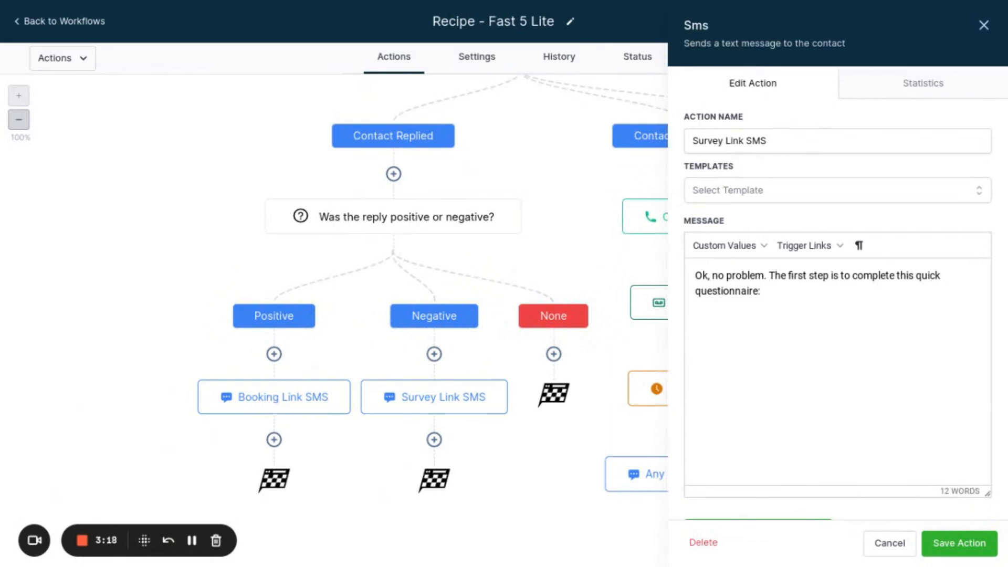
click(193, 541)
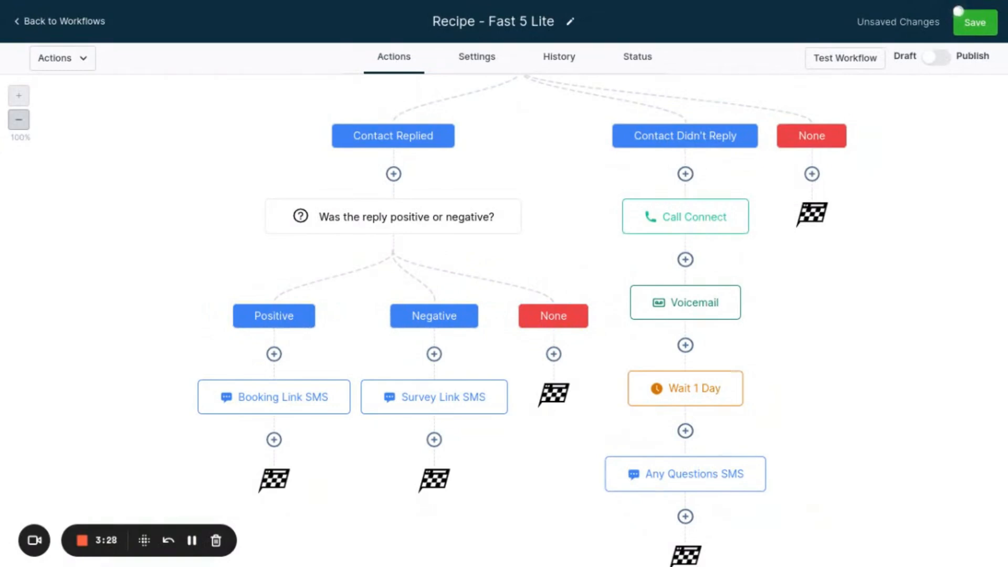
Review the call whisper text and timeout of the Call Connect action under Contact Didn't Reply, and close it unchanged.
scroll(449, 496, up, 2)
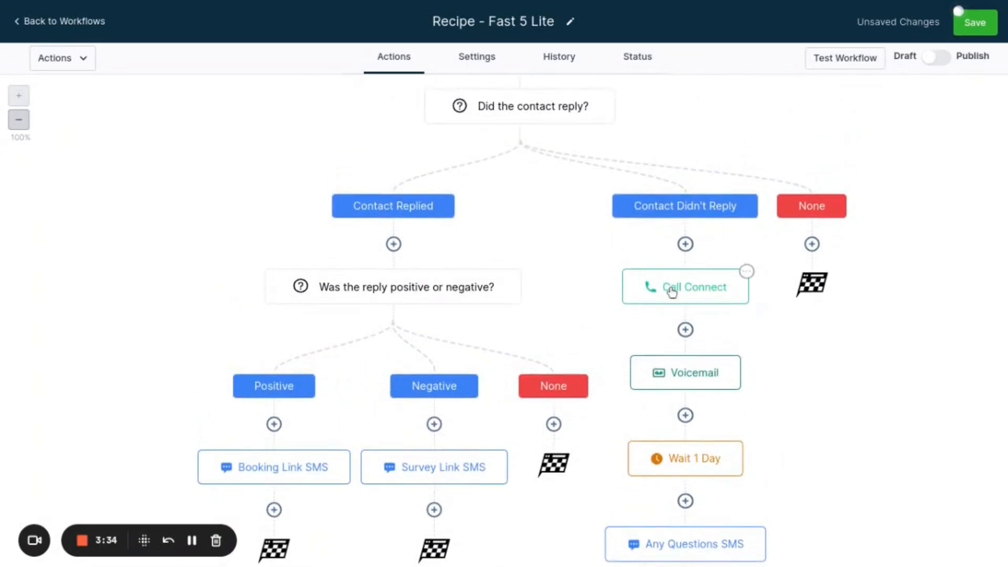
click(671, 290)
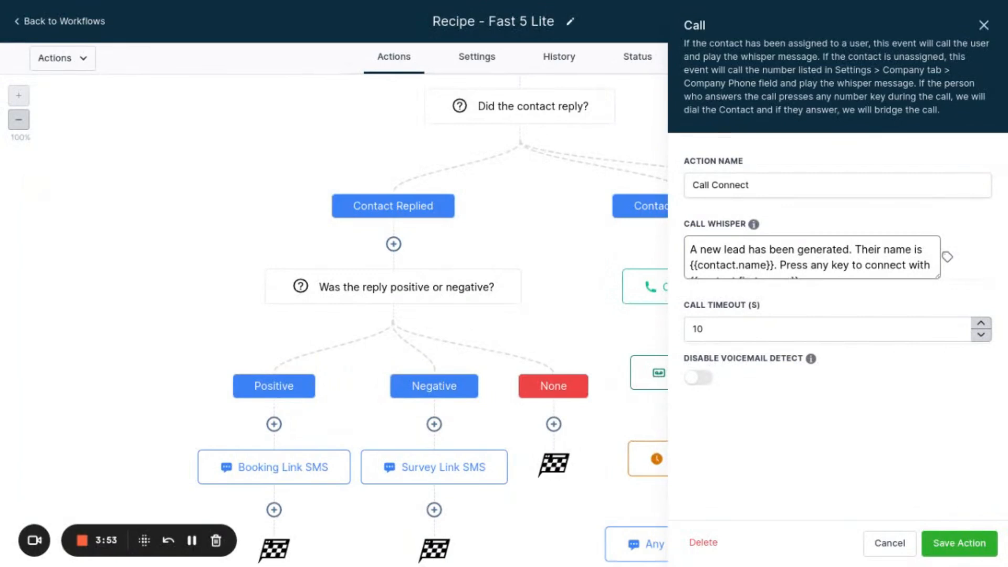
scroll(808, 254, down, 1)
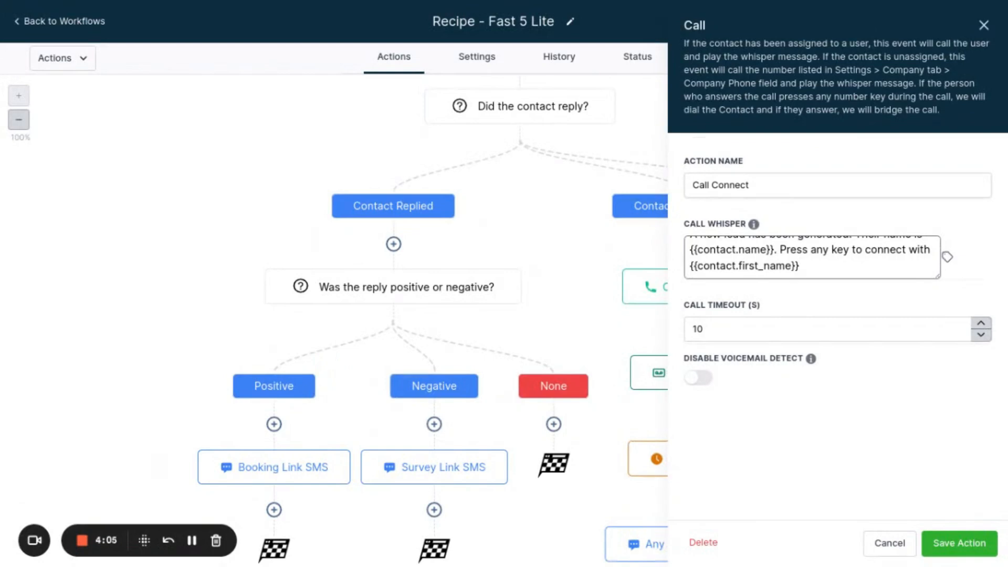
click(983, 25)
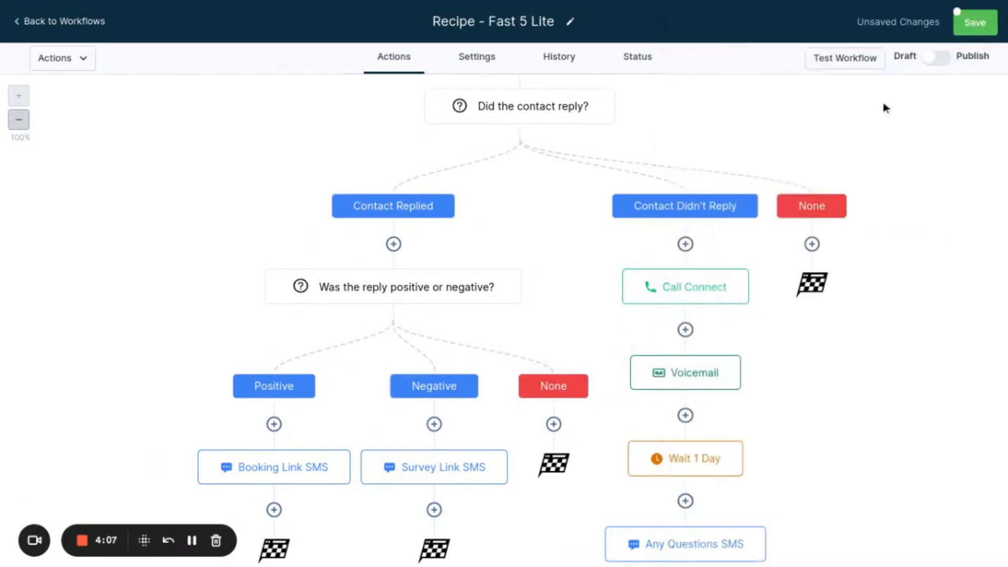
Review the audio file attached to the Voicemail action under Contact Didn't Reply, and close it unchanged.
scroll(849, 247, down, 1)
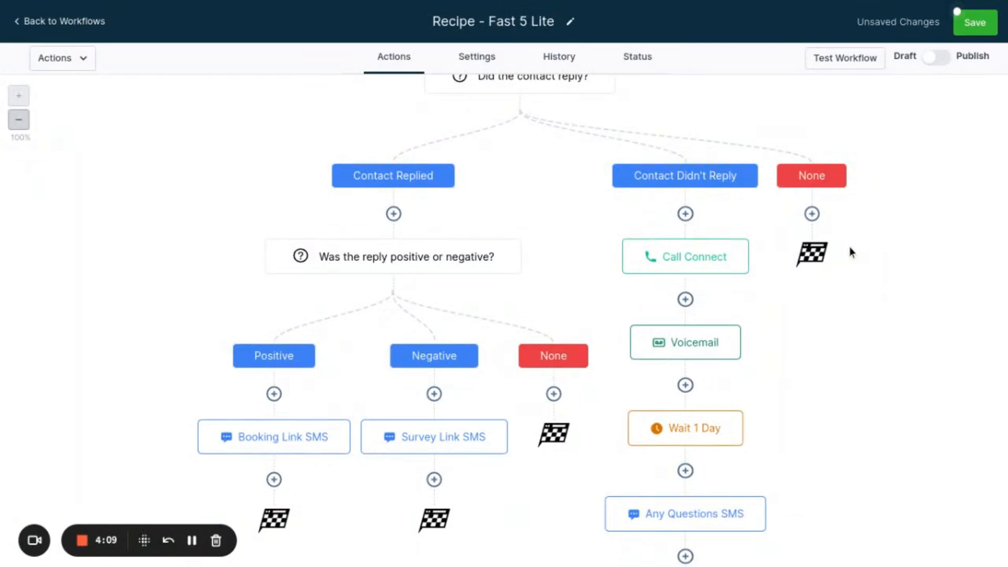
scroll(848, 247, down, 1)
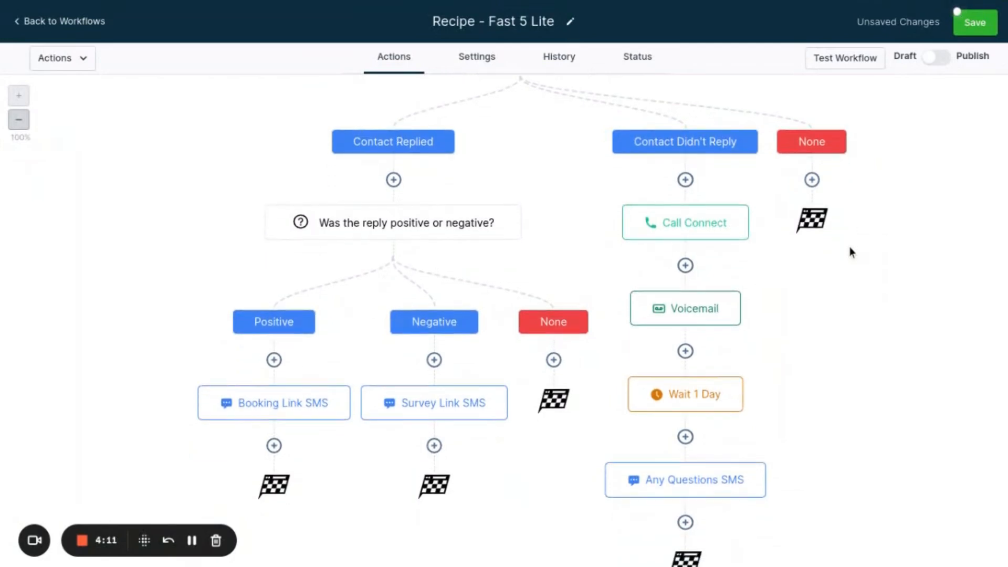
click(734, 295)
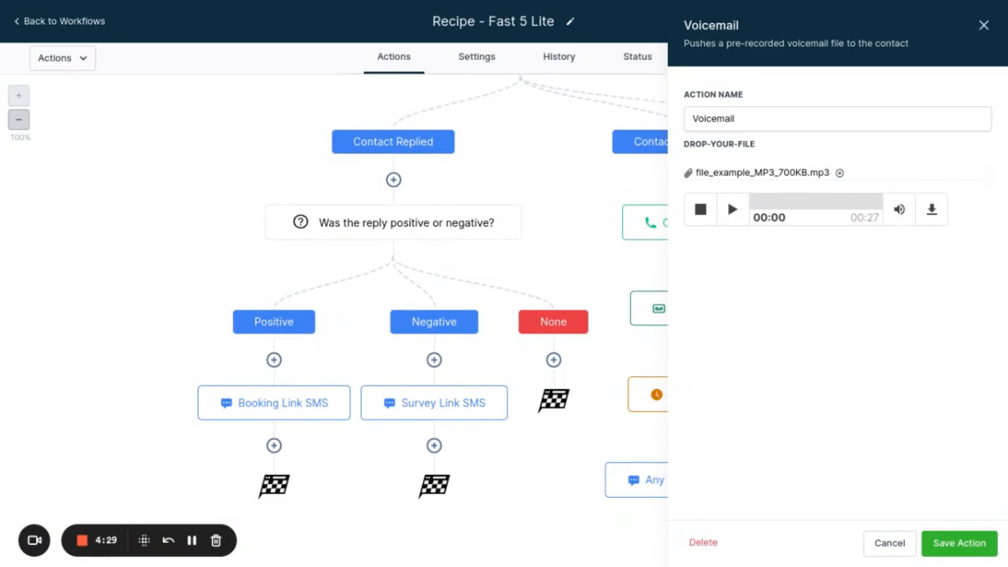
click(983, 25)
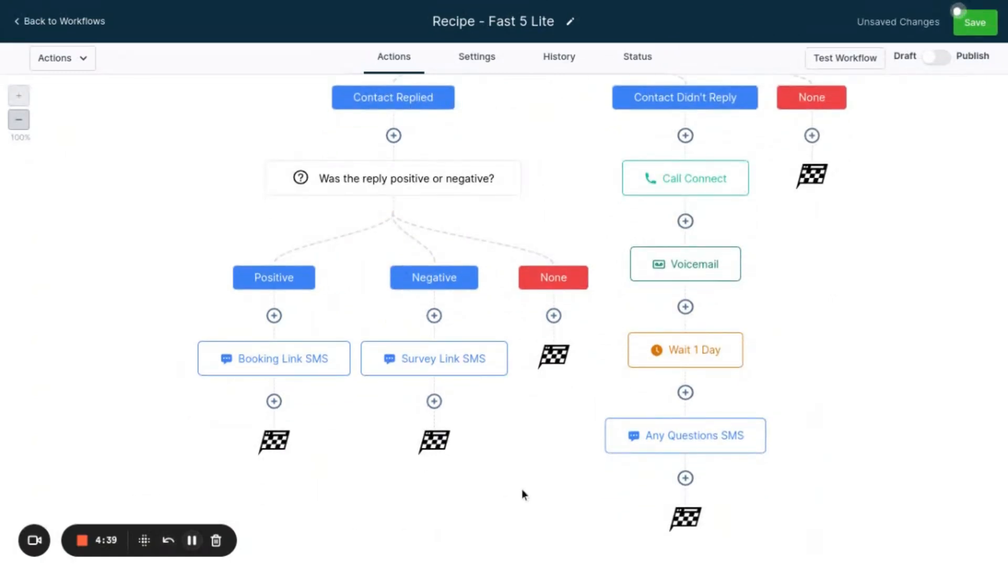
Review the Any Questions SMS action at the end of the Contact Didn't Reply branch.
click(686, 438)
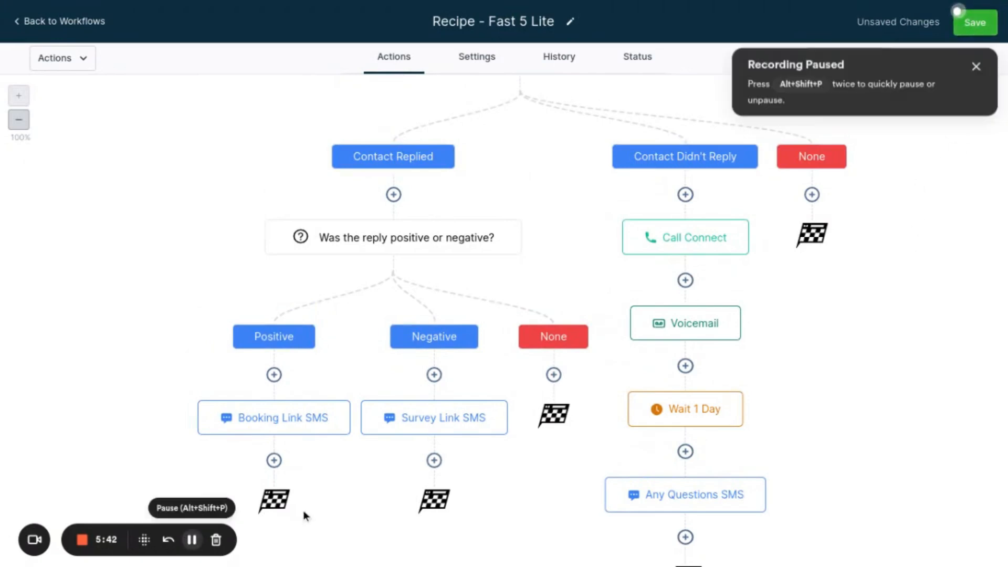
scroll(527, 473, up, 1)
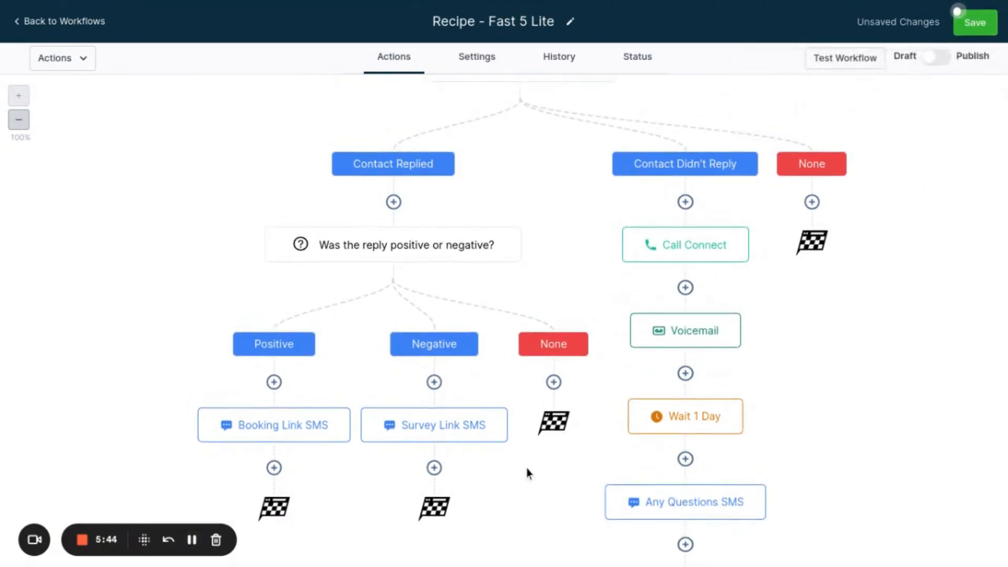